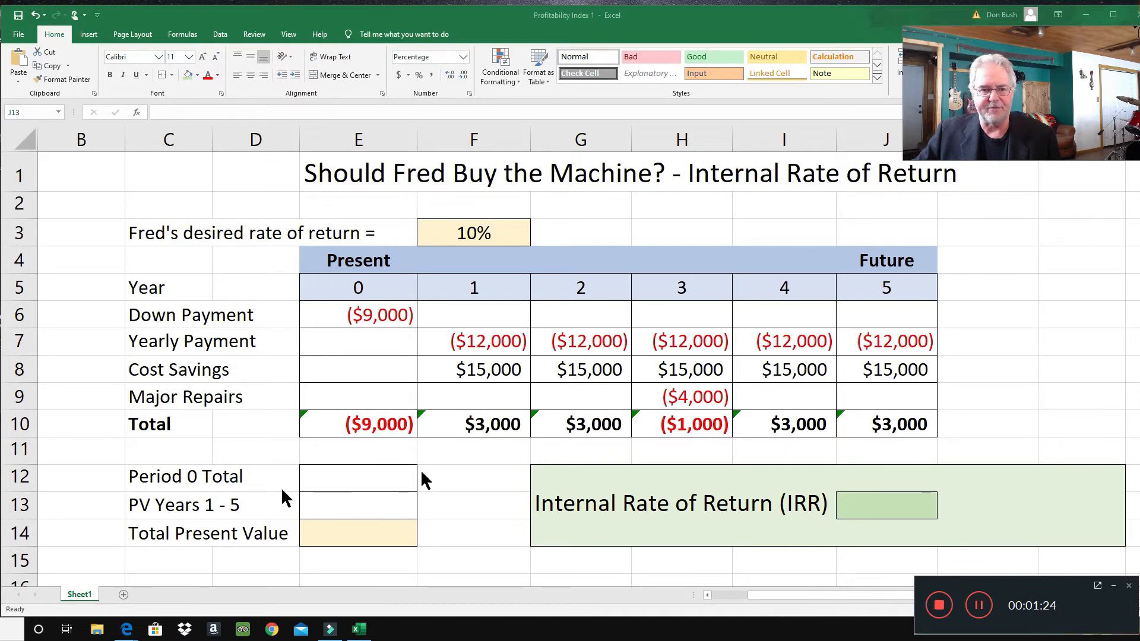
# Fill the Period 0 Total in E12 with a formula referencing the year 0 total in E10.
pyautogui.click(333, 482)
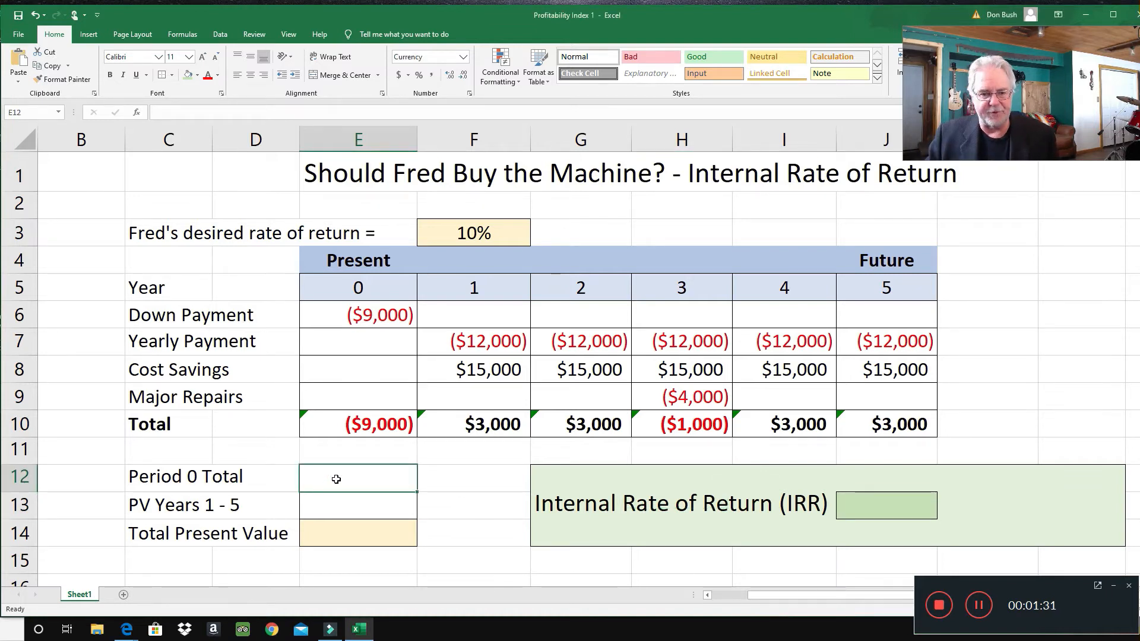
pyautogui.write('+')
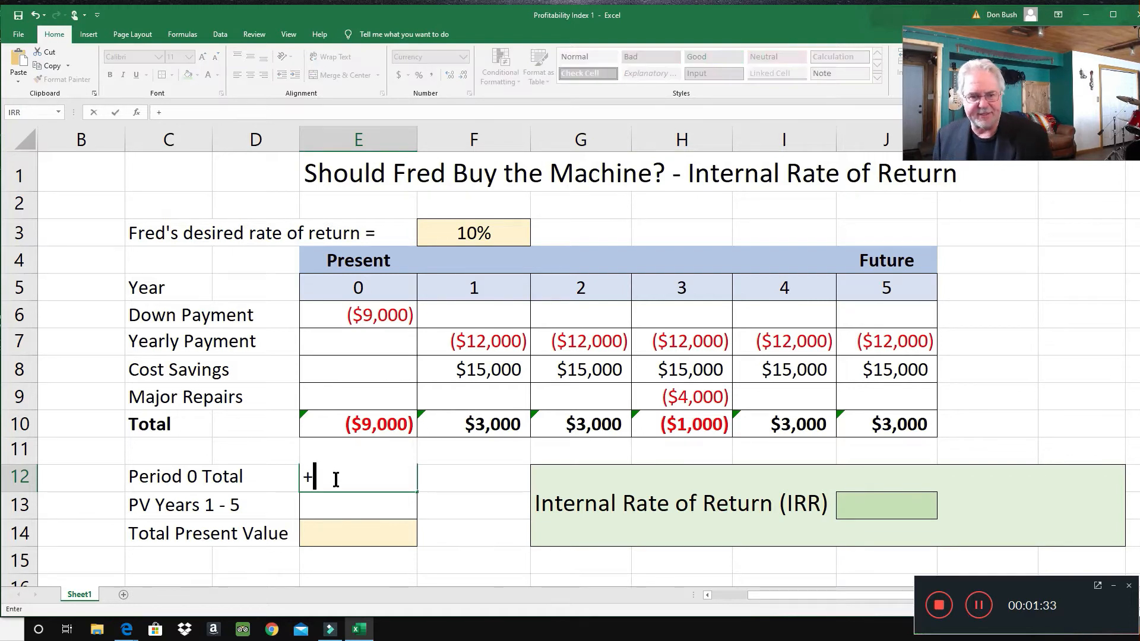
pyautogui.press('Up')
pyautogui.press('Up')
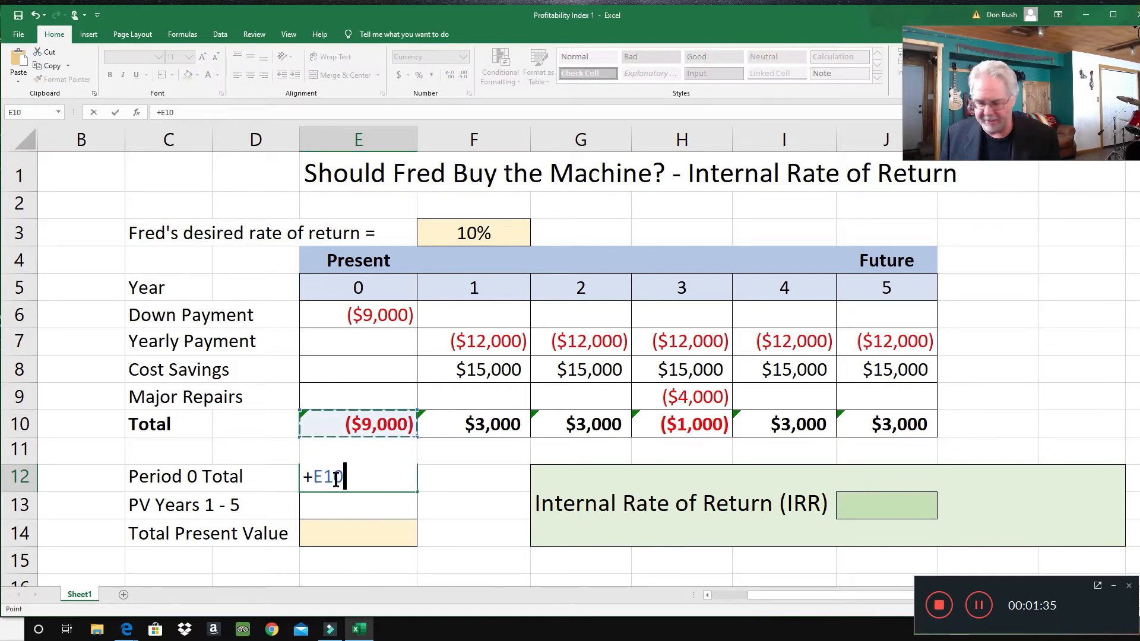
pyautogui.press('Return')
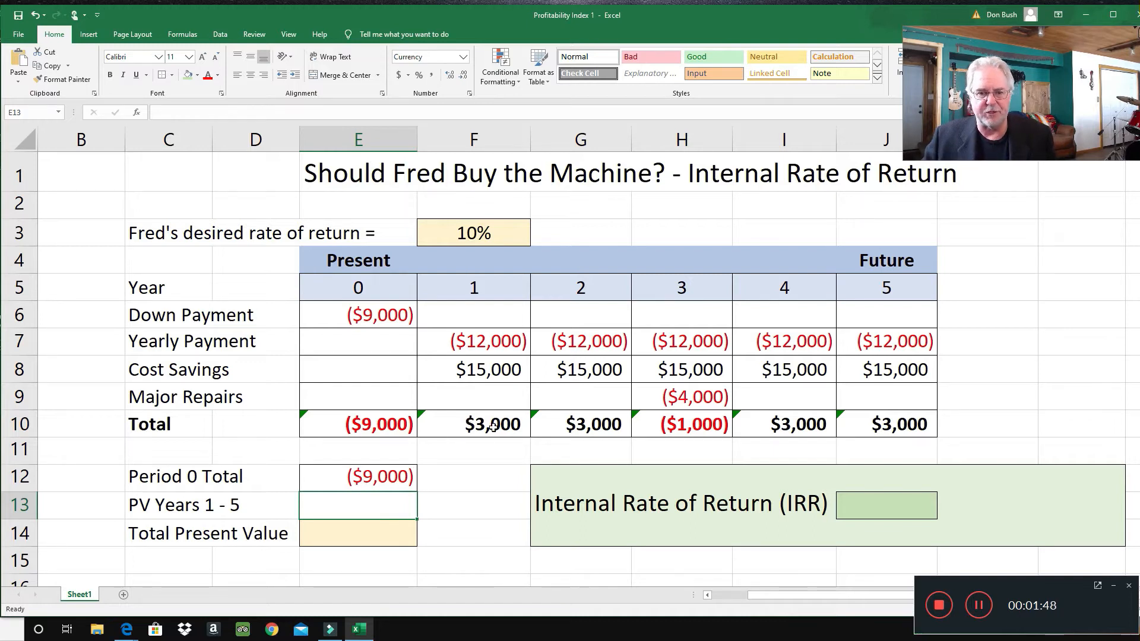
# Calculate PV Years 1 - 5 in E13 with the NPV function, using F3 as the rate and F10:J10 as the values.
pyautogui.click(393, 504)
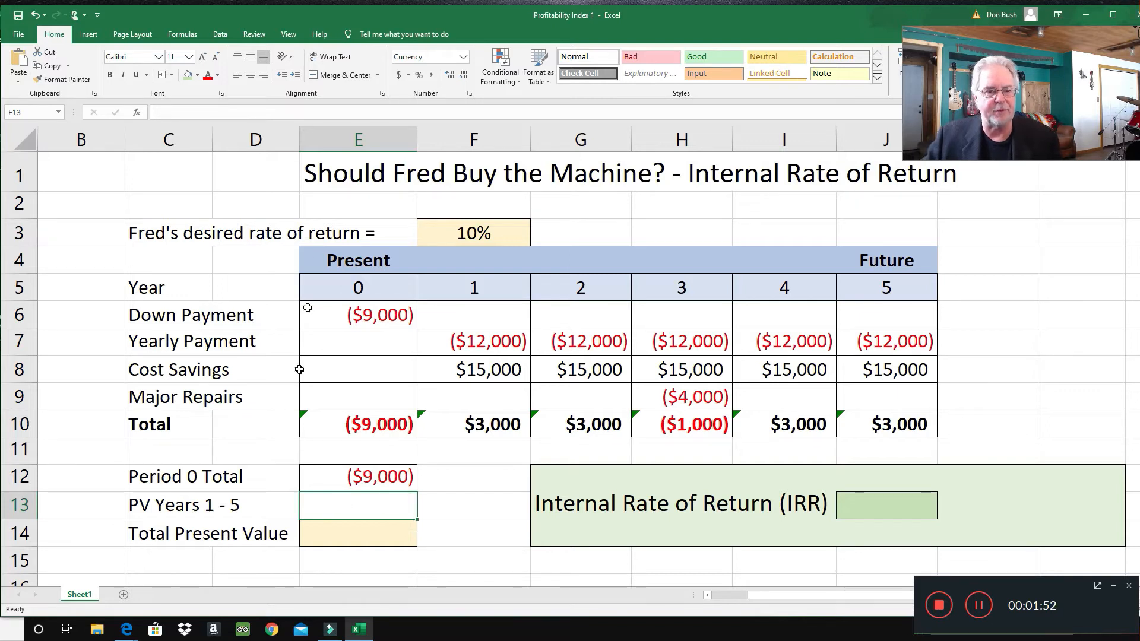
pyautogui.click(181, 34)
pyautogui.click(117, 68)
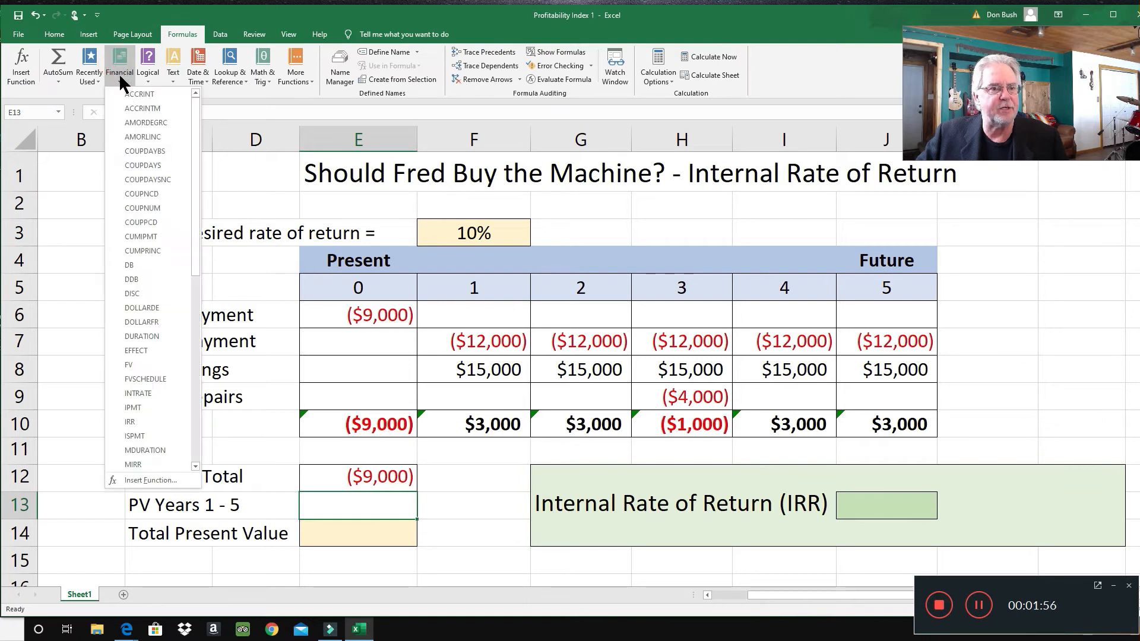
pyautogui.moveTo(189, 148); pyautogui.dragTo(189, 261)
pyautogui.click(147, 274)
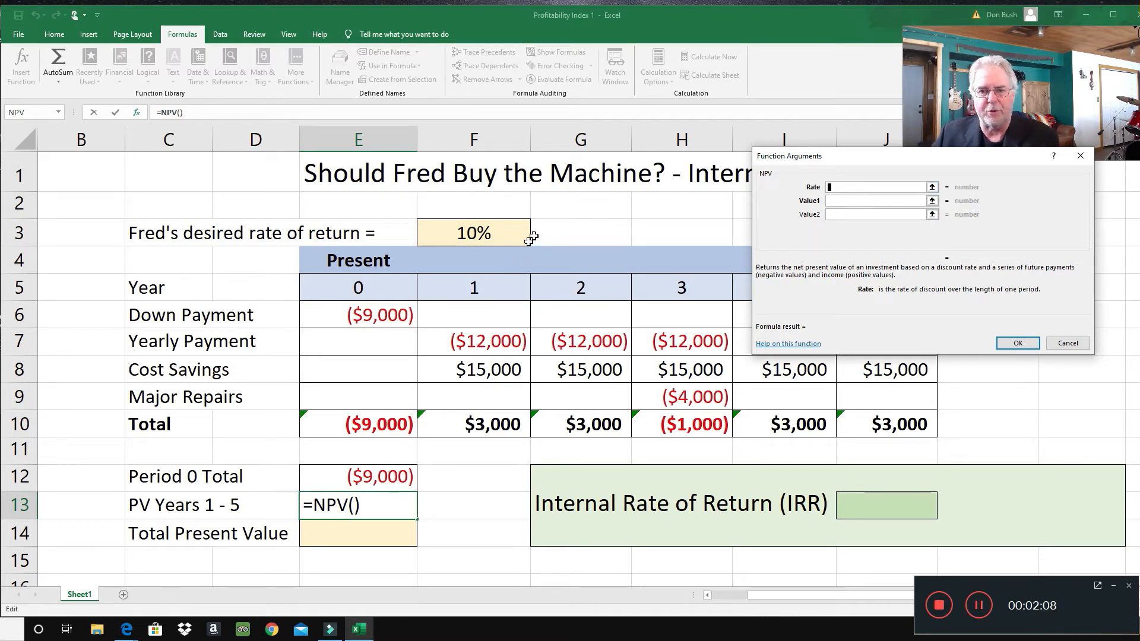
pyautogui.click(462, 238)
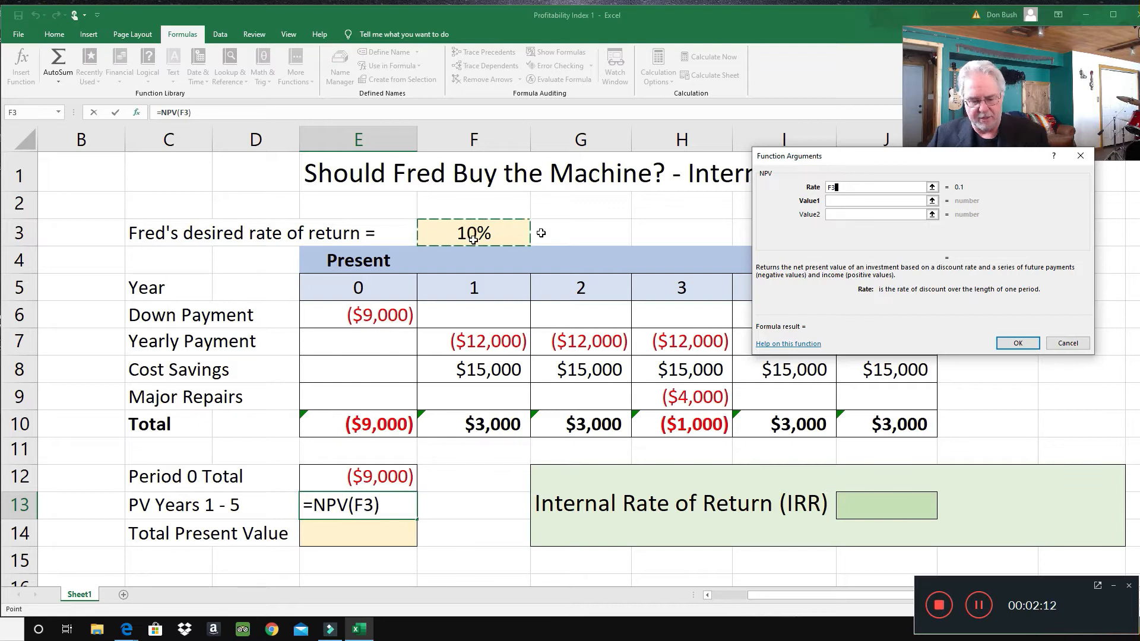
pyautogui.click(845, 200)
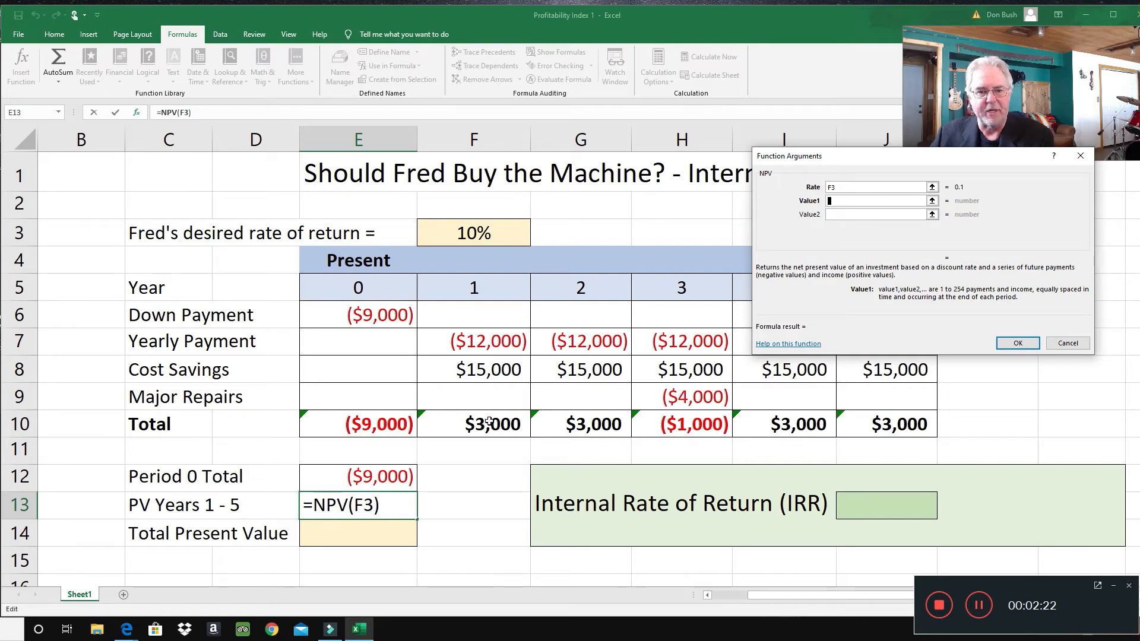
pyautogui.moveTo(488, 421); pyautogui.dragTo(894, 424)
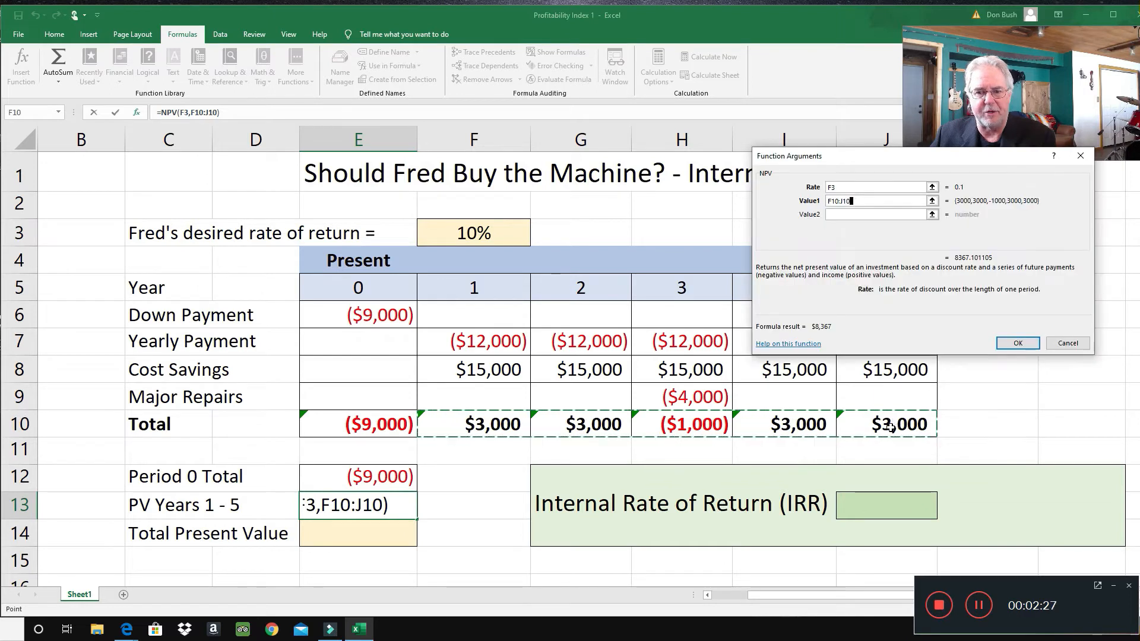
pyautogui.click(1017, 344)
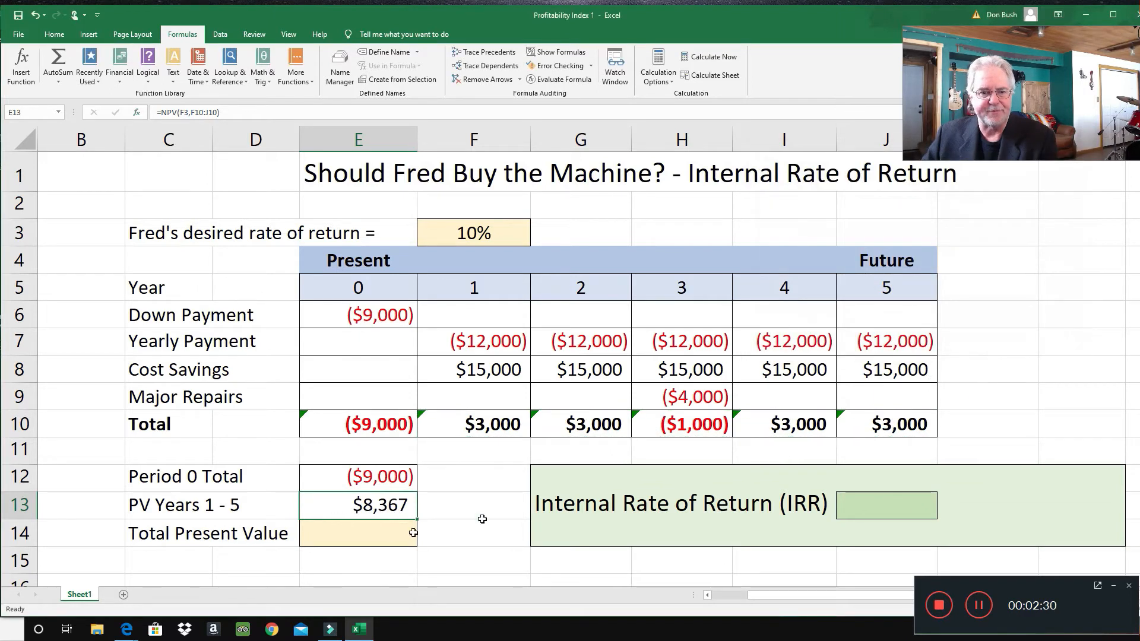
# Calculate the Total Present Value in E14 as the sum of E12:E13.
pyautogui.click(392, 534)
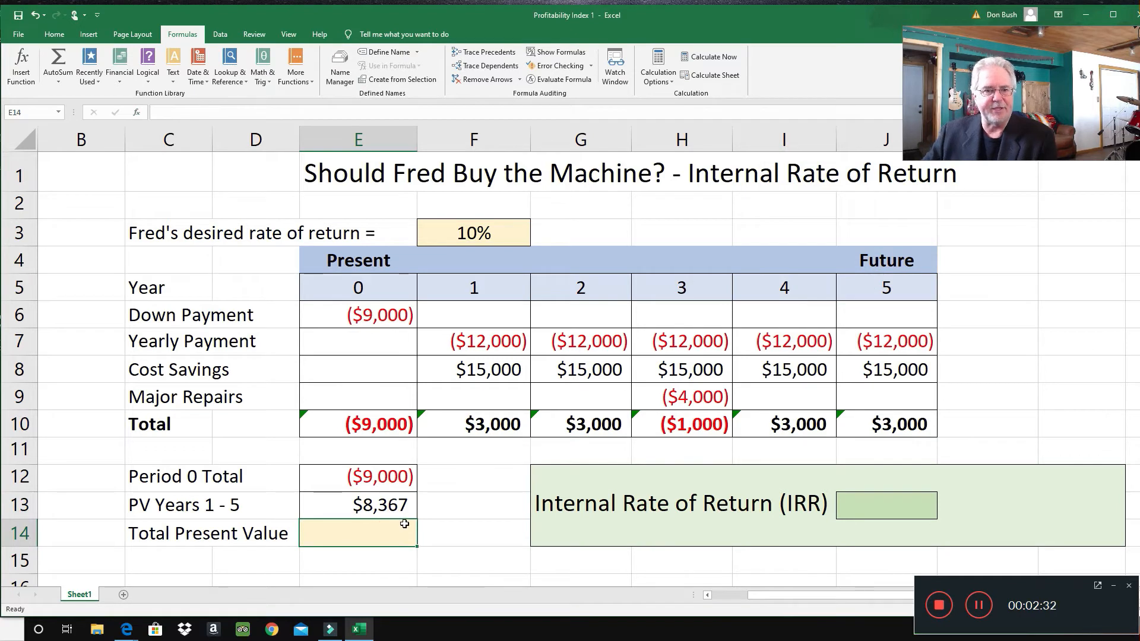
pyautogui.click(57, 60)
pyautogui.press('Return')
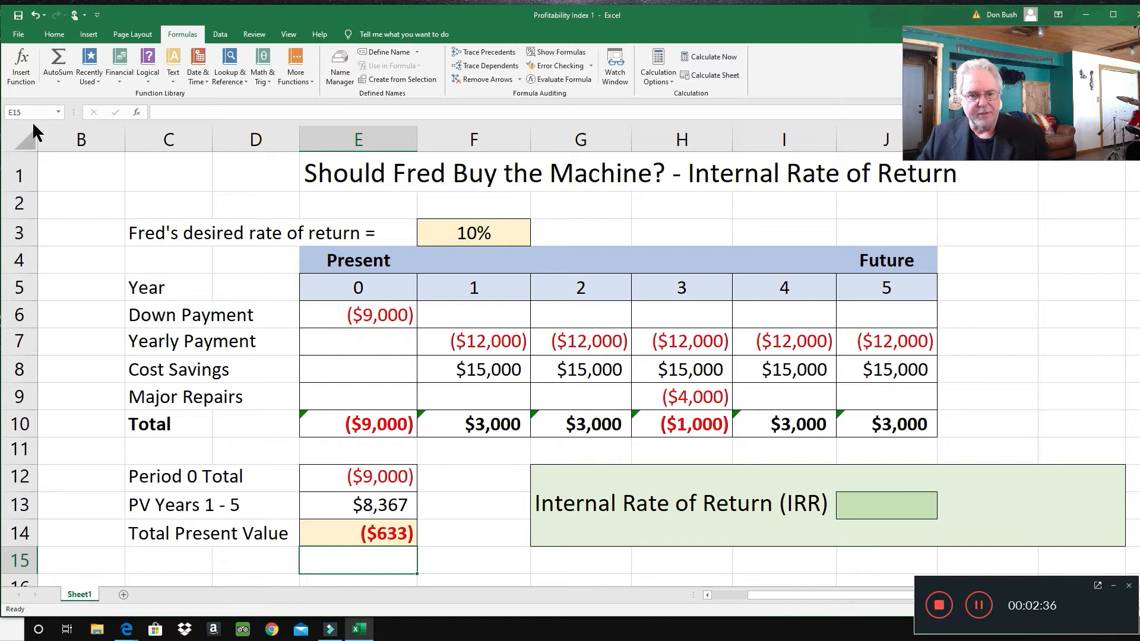
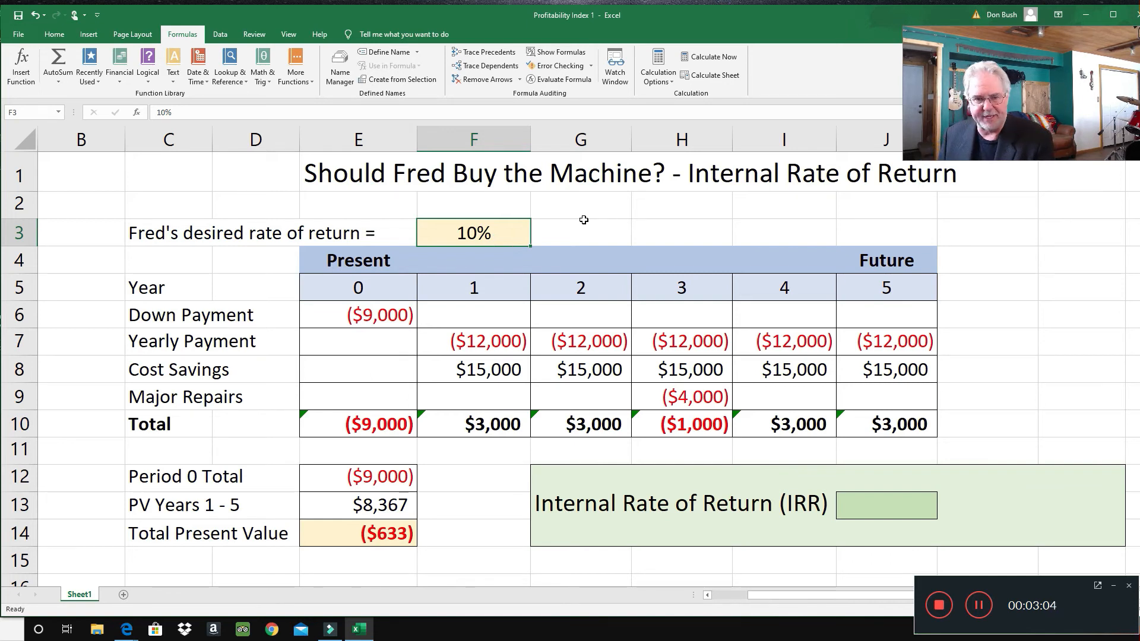
# Test the desired rate of return in F3 at 9% and at 8%.
pyautogui.write('9')
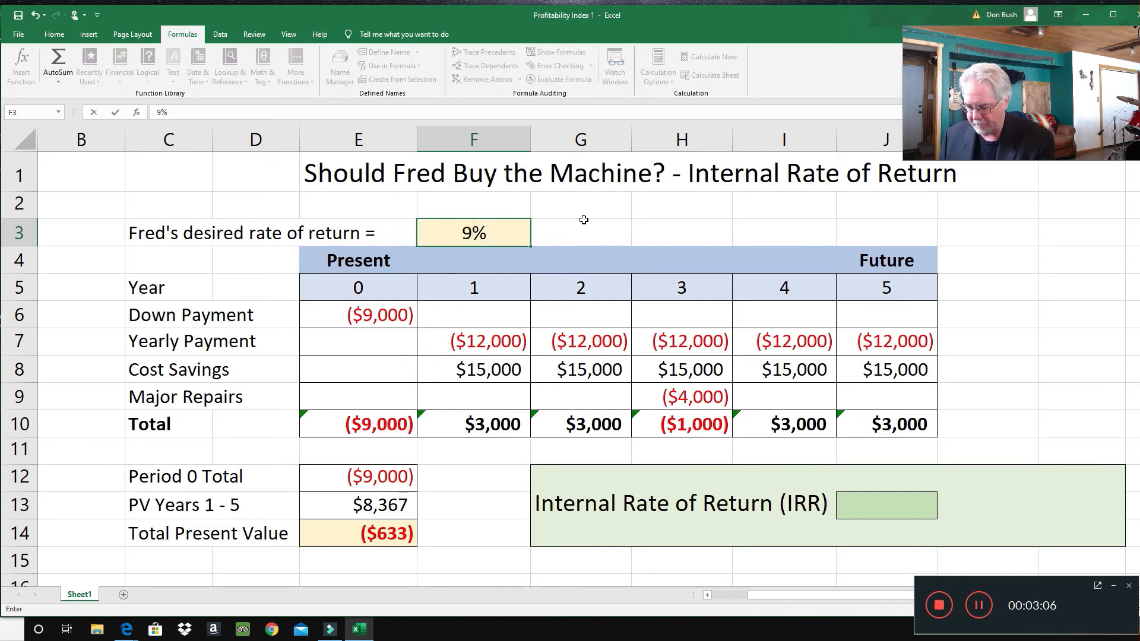
pyautogui.press('Return')
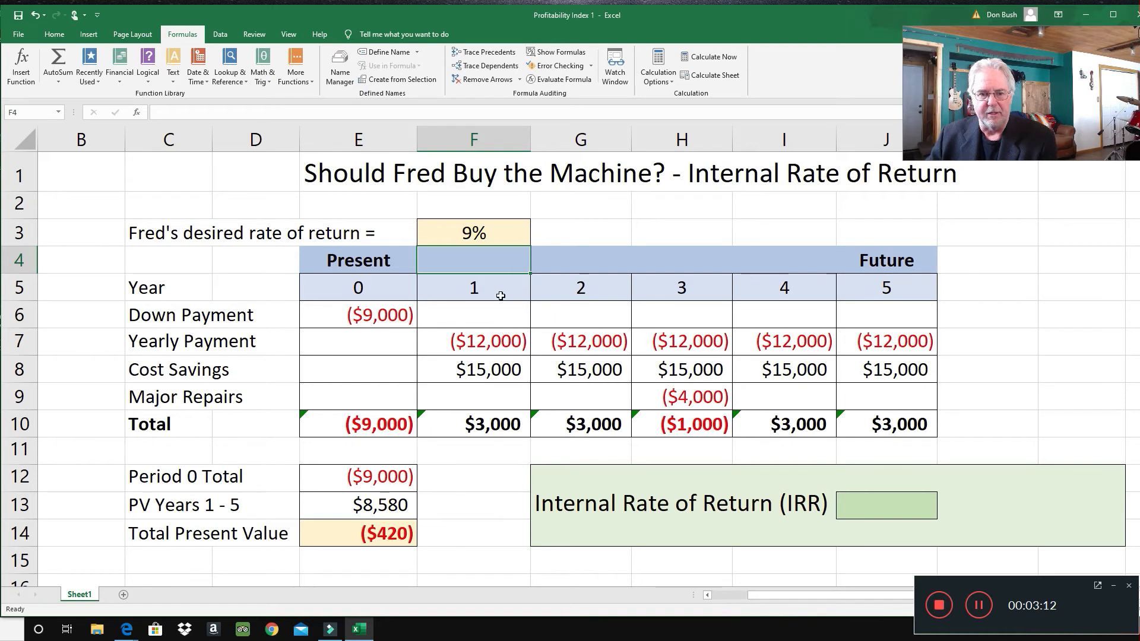
pyautogui.click(490, 235)
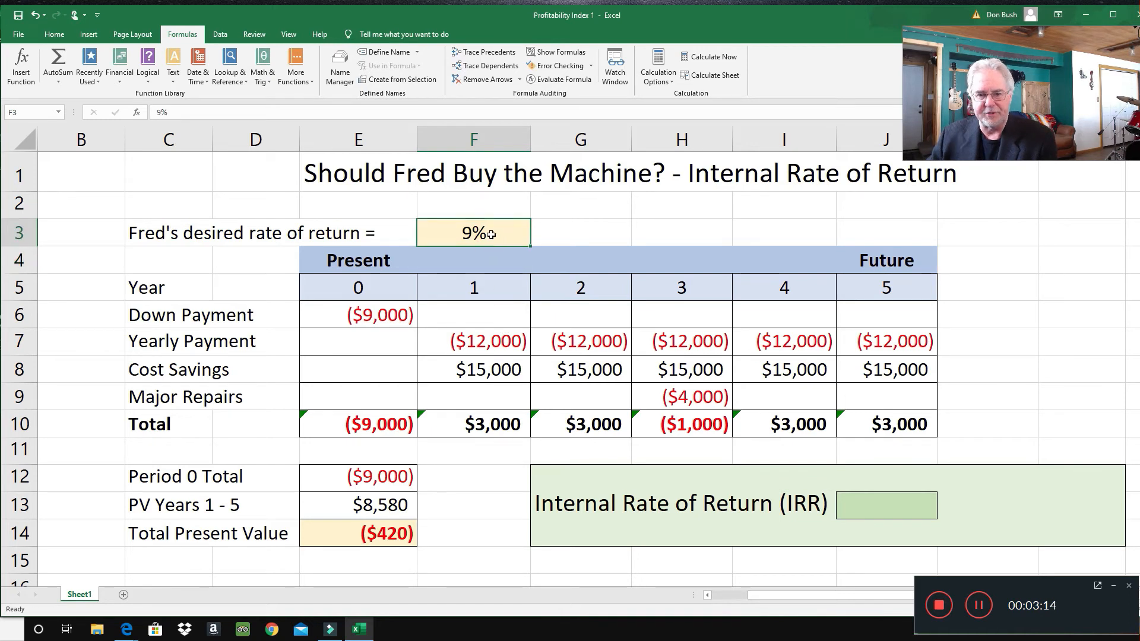
pyautogui.write('8')
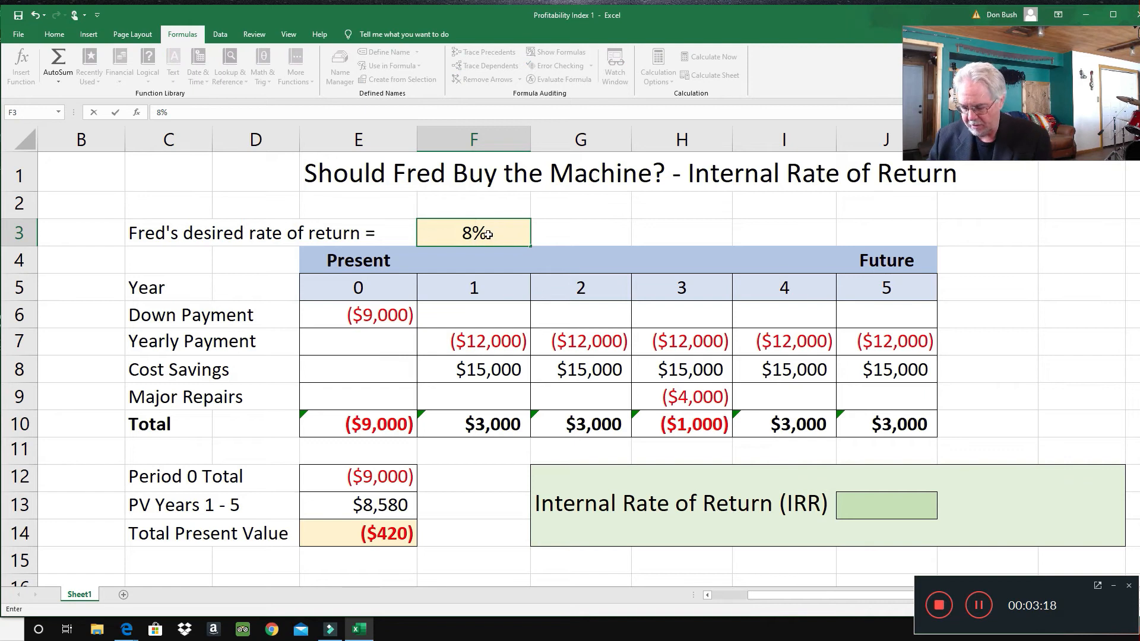
pyautogui.press('Return')
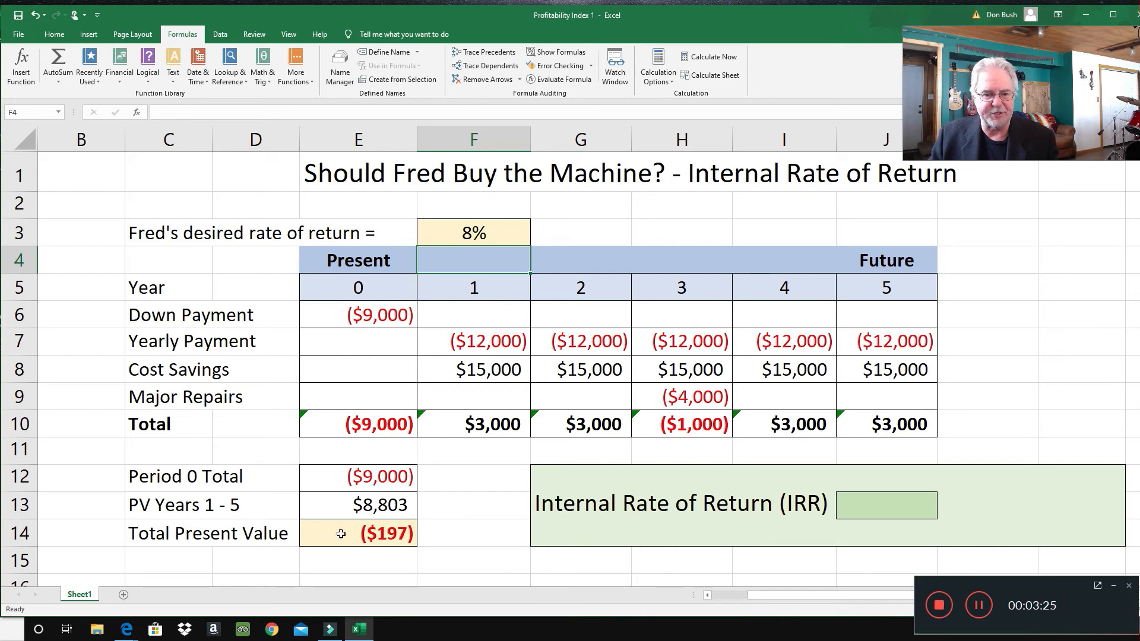
# Test the desired rate of return in F3 at 7% and at 6%, checking the Total Present Value in E14.
pyautogui.click(456, 237)
pyautogui.write('7')
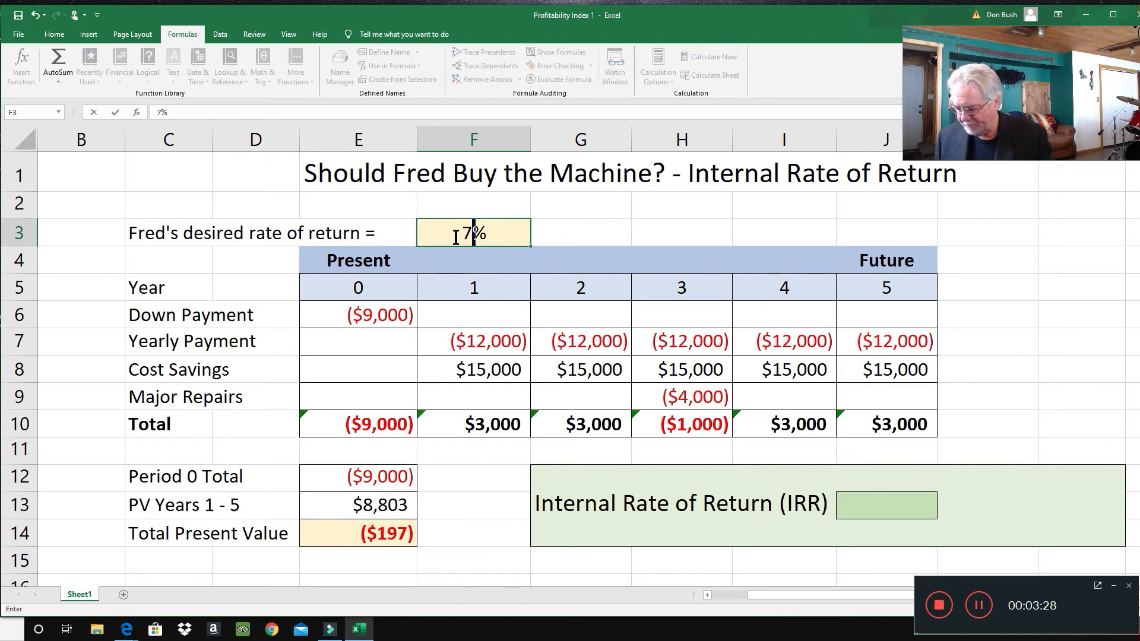
pyautogui.press('Return')
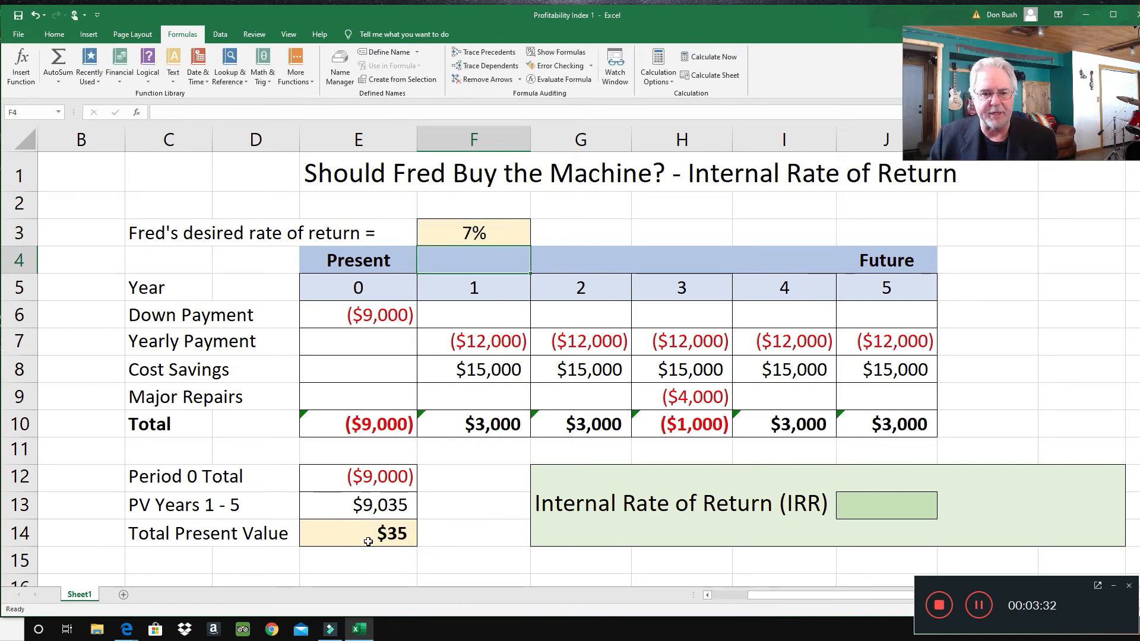
pyautogui.click(464, 238)
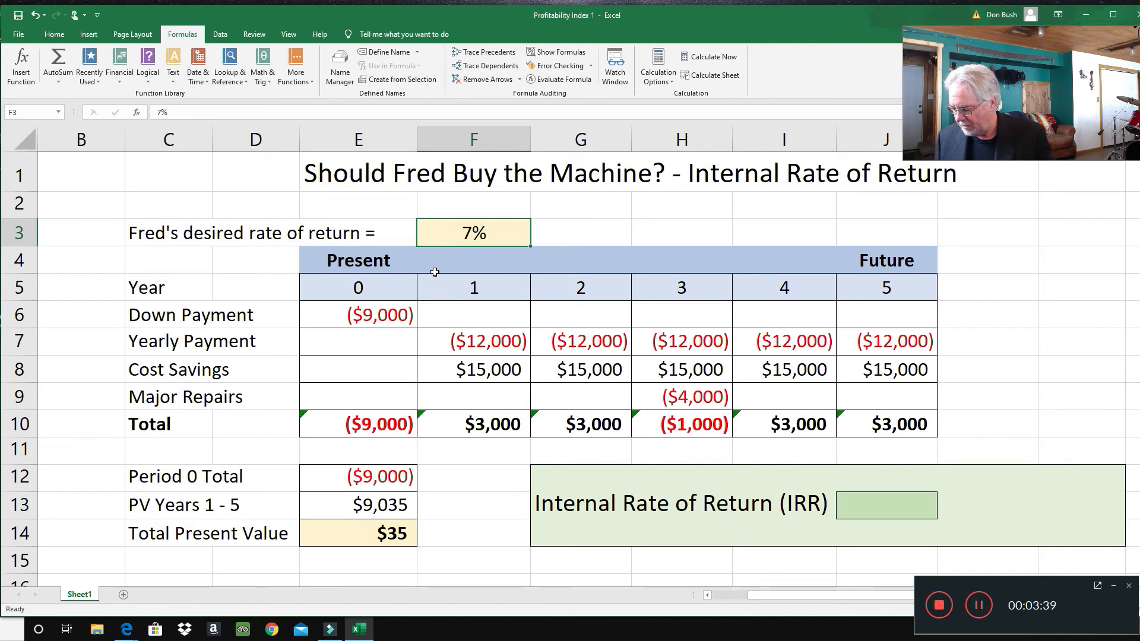
pyautogui.write('6')
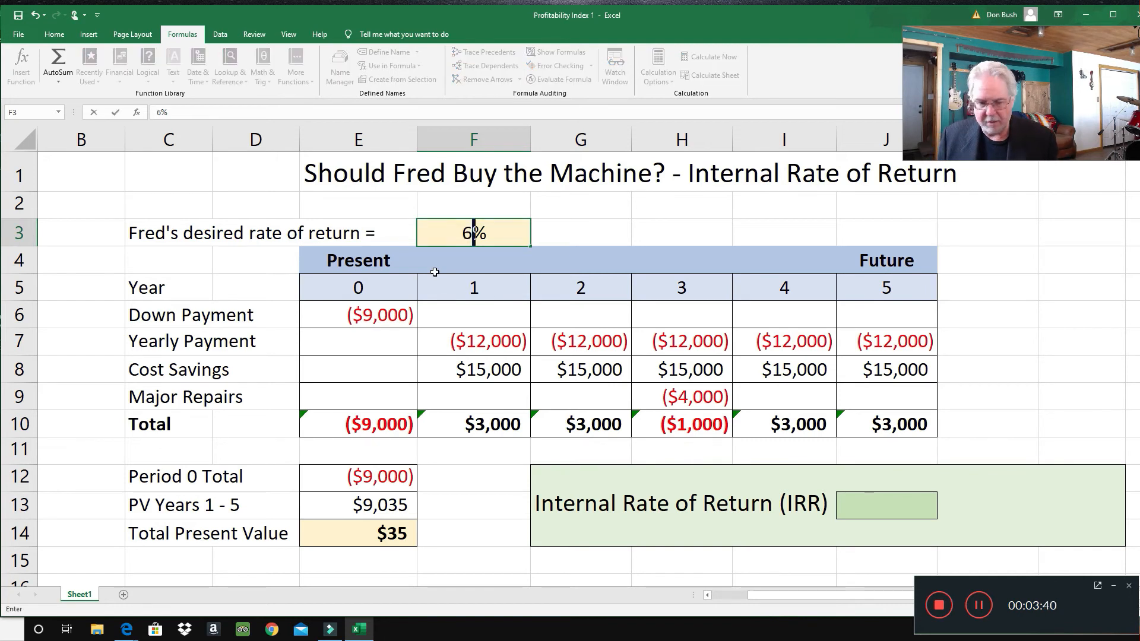
pyautogui.press('Return')
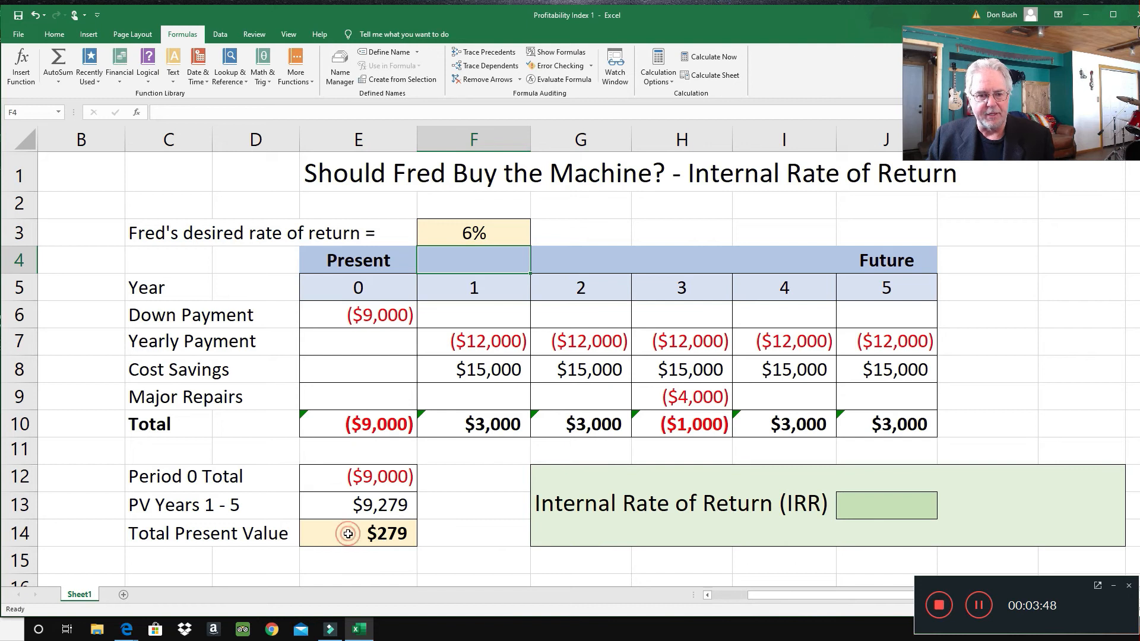
pyautogui.click(359, 540)
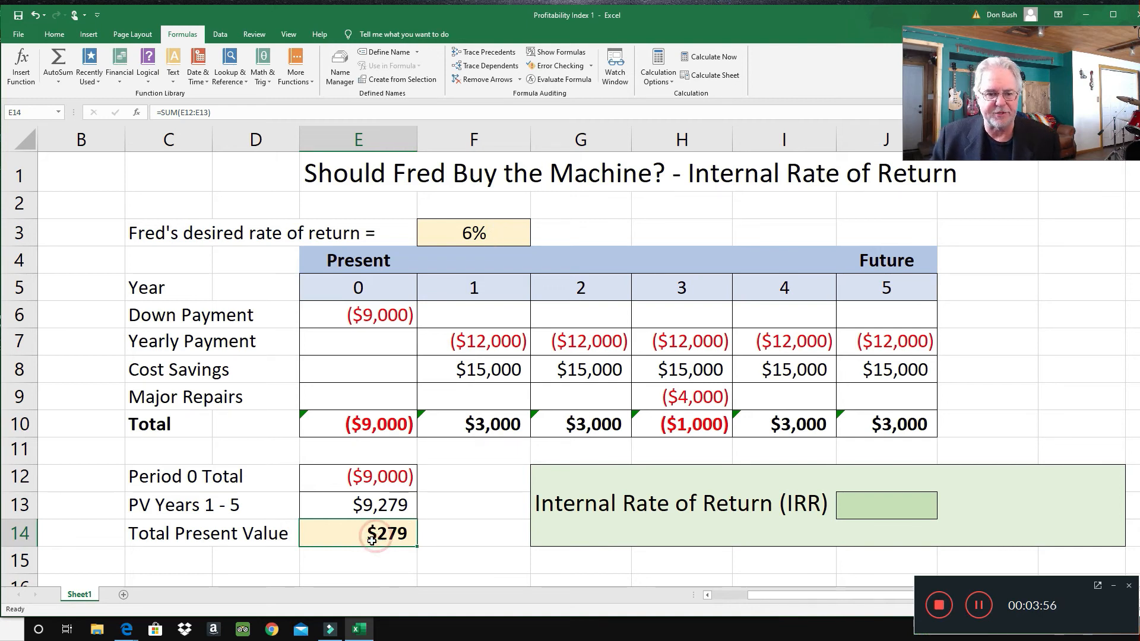
# Raise the desired rate of return in F3 back to 7%, followed by 8%, to compare the present values.
pyautogui.click(477, 226)
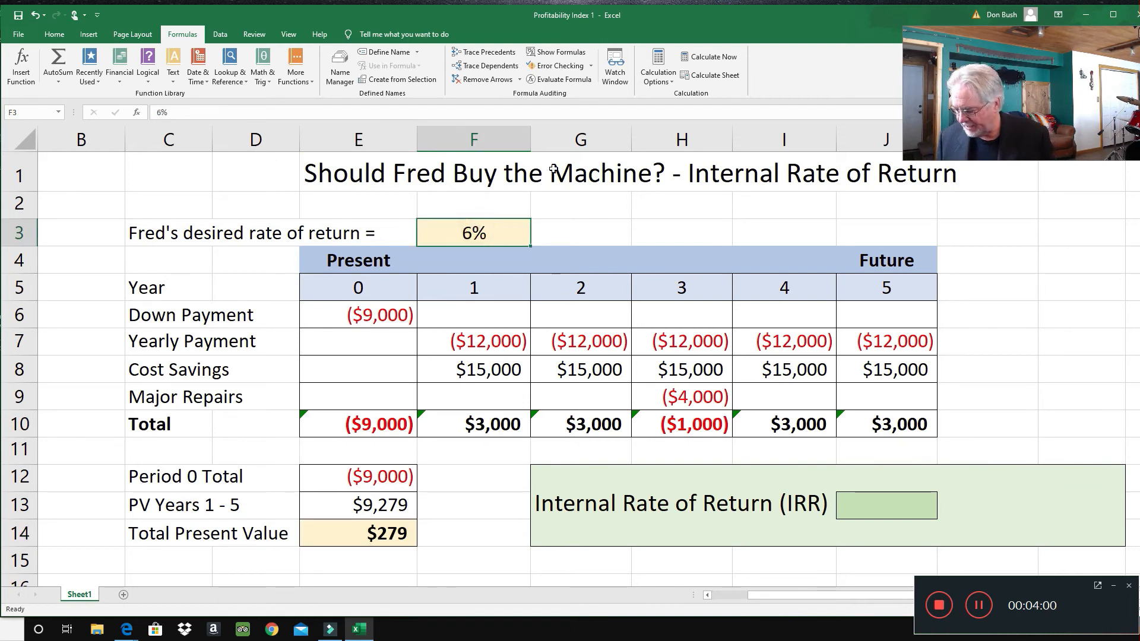
pyautogui.write('7')
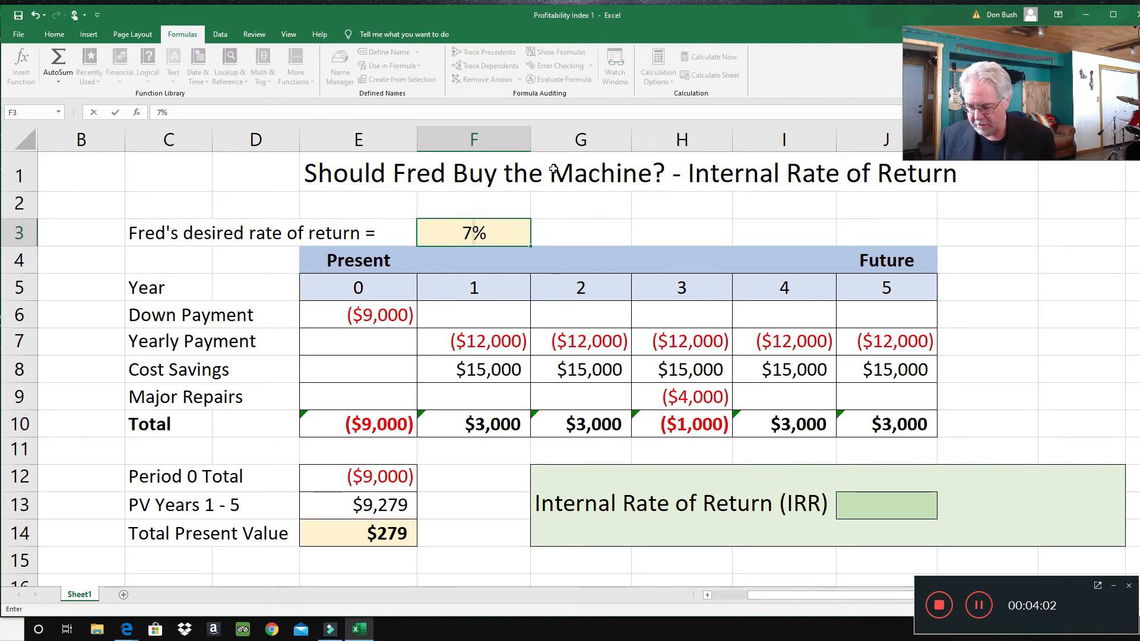
pyautogui.press('Return')
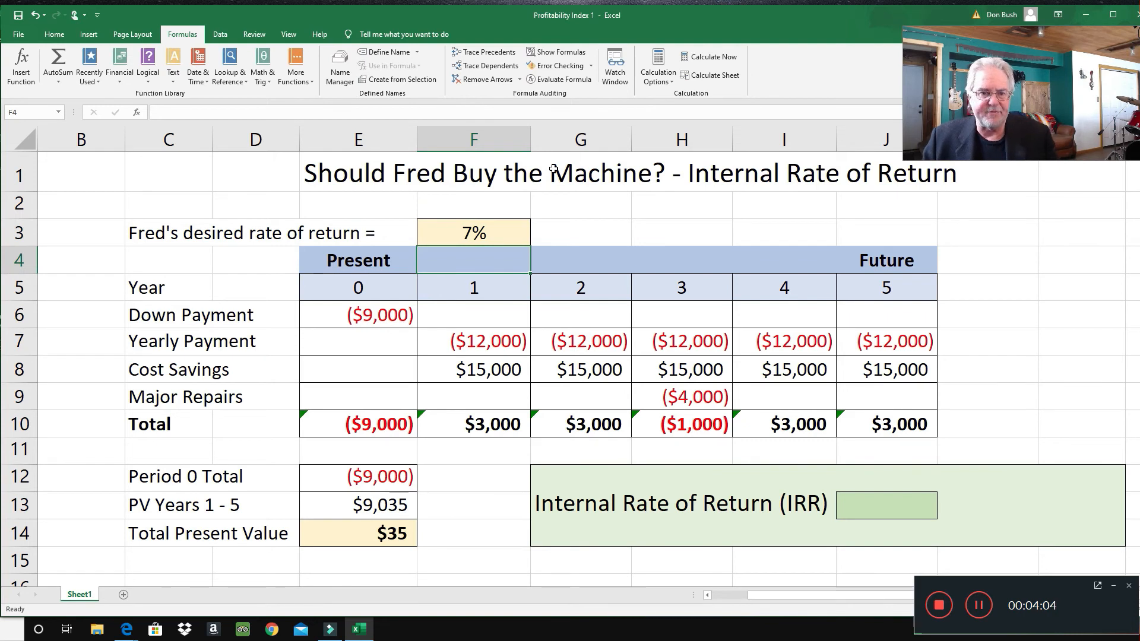
pyautogui.click(490, 232)
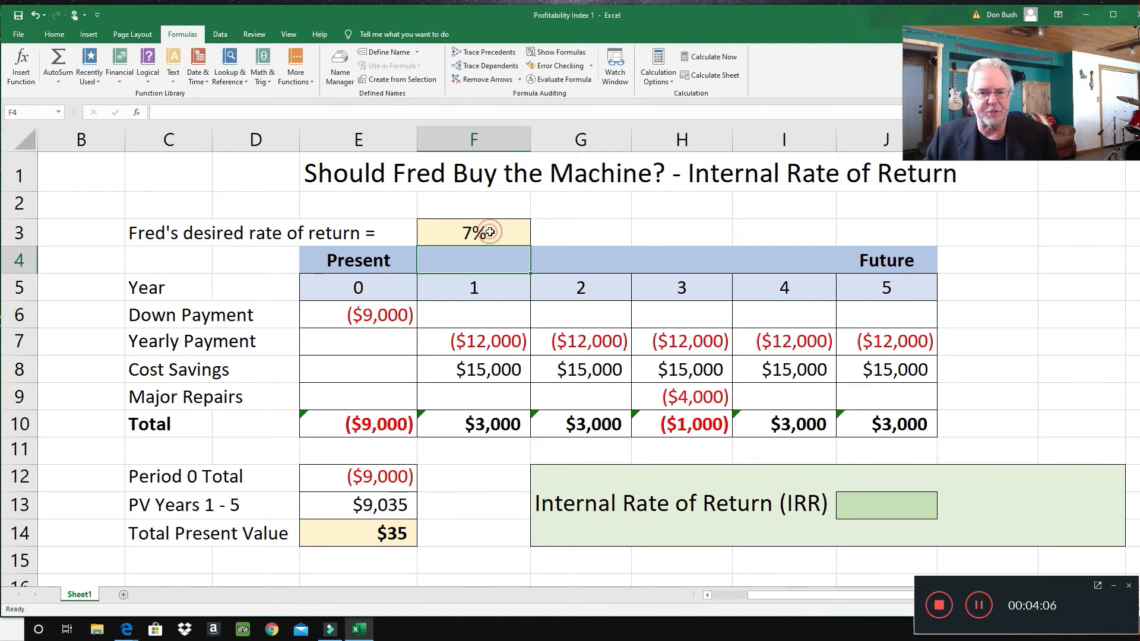
pyautogui.write('8%')
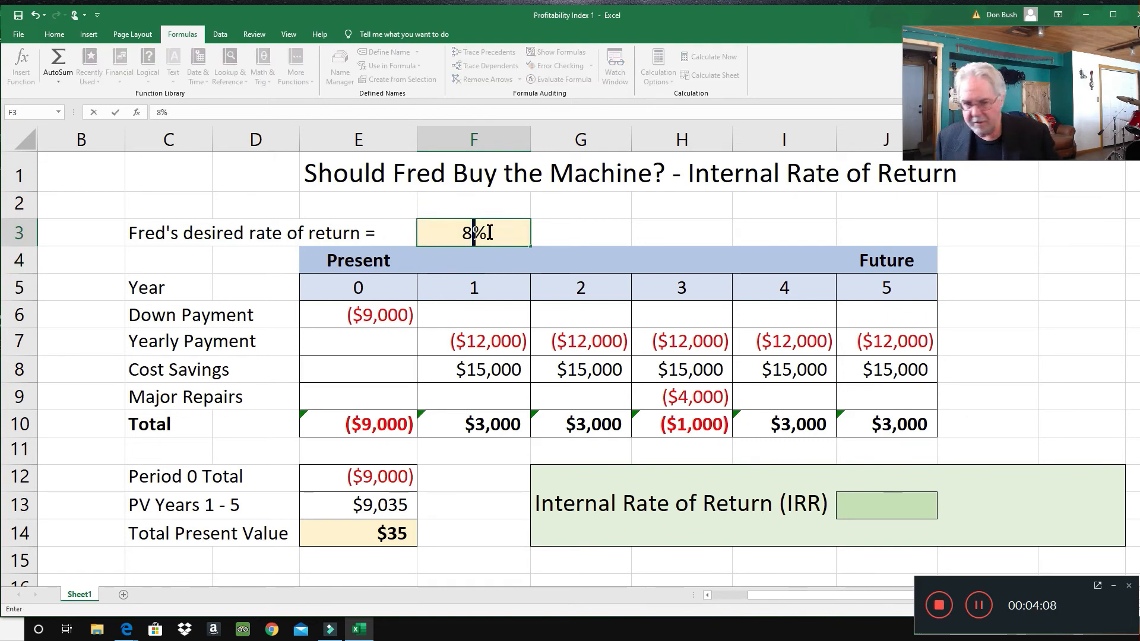
pyautogui.press('Return')
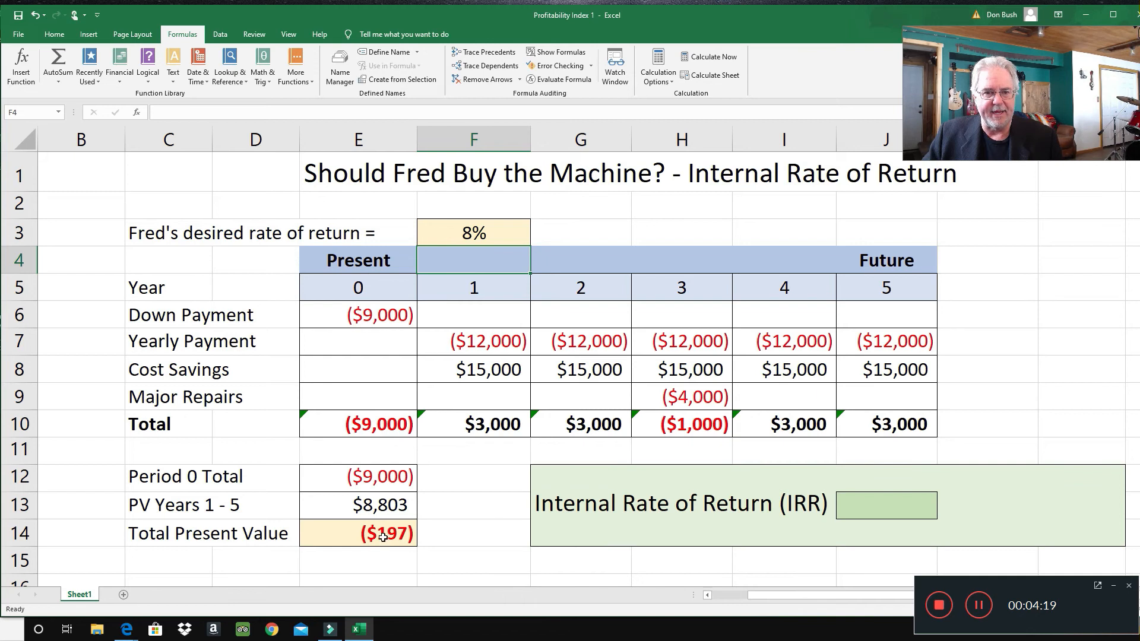
# Set Fred's desired rate of return in F3 to 7%.
pyautogui.click(478, 234)
pyautogui.write('7')
pyautogui.press('Return')
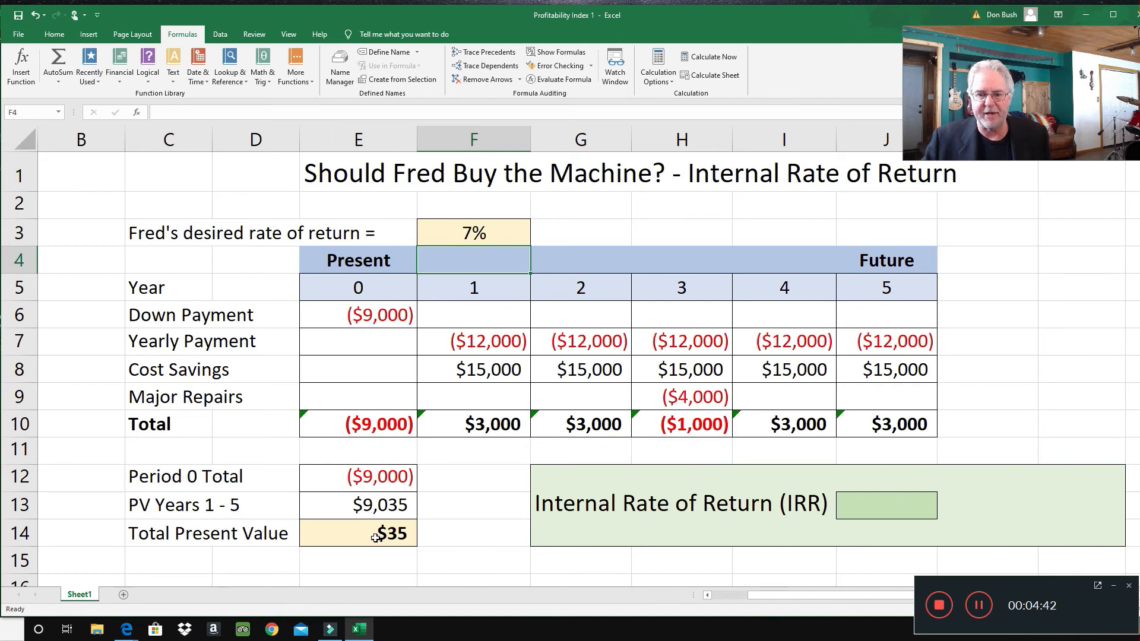
# Calculate the Internal Rate of Return in J13 with the IRR function over the totals E10:J10, leaving the guess blank.
pyautogui.click(861, 503)
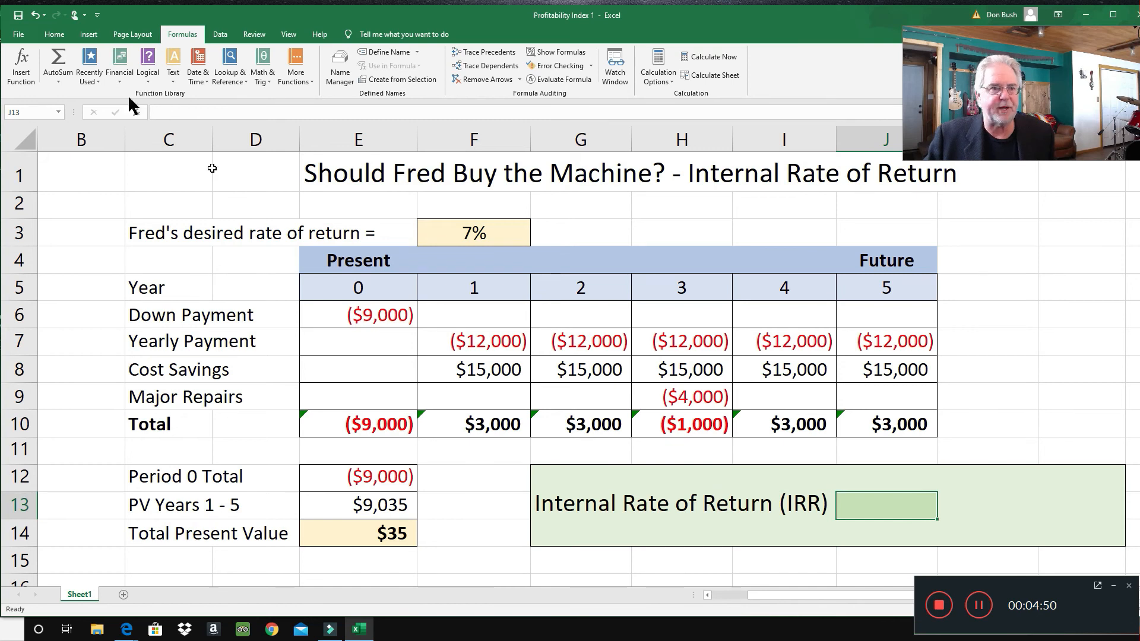
pyautogui.click(119, 67)
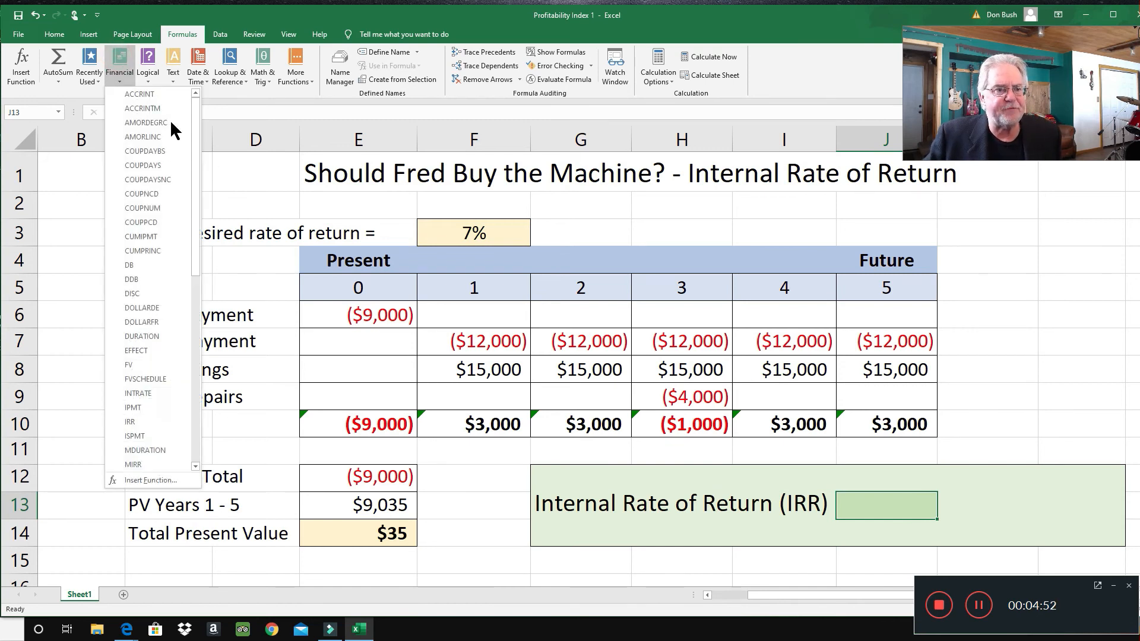
pyautogui.scroll(-3, 180, 204)
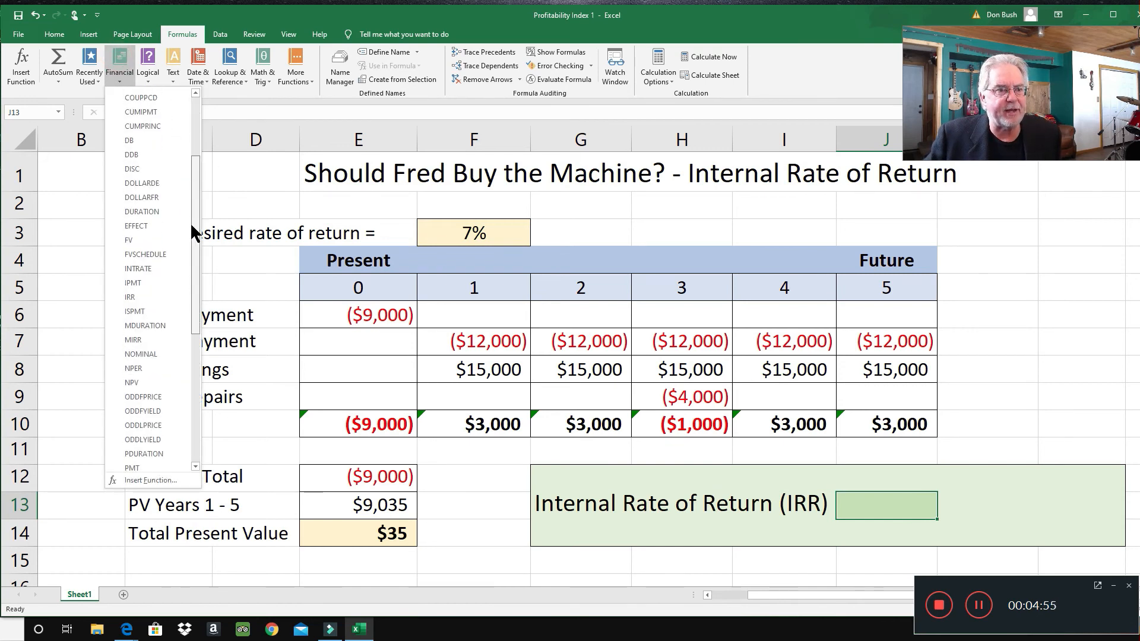
pyautogui.scroll(-1, 148, 285)
pyautogui.click(143, 279)
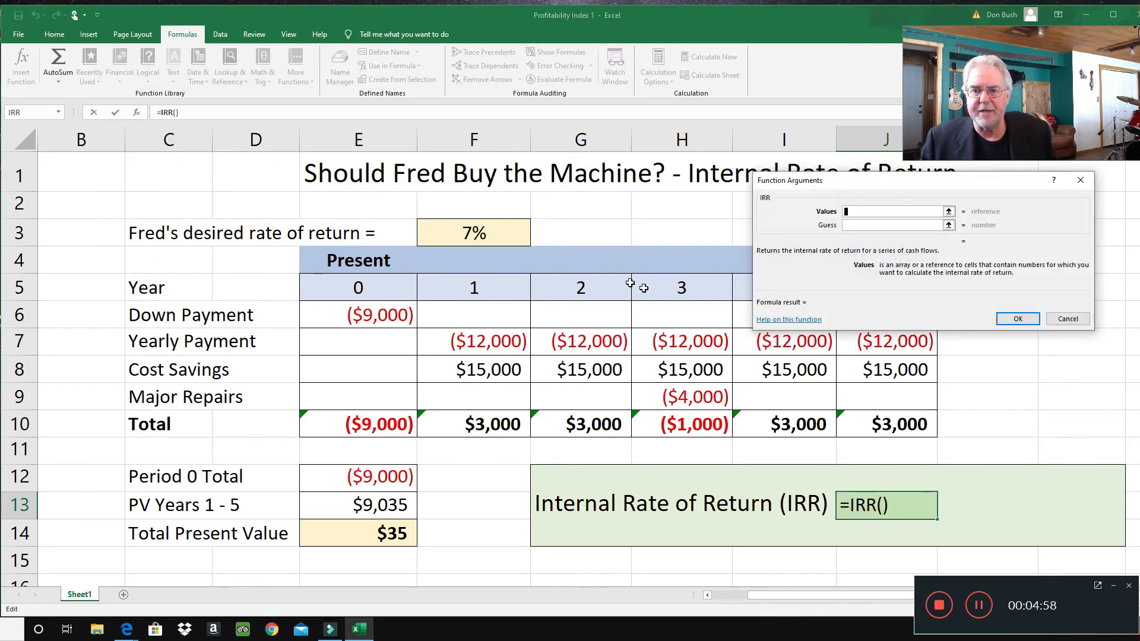
pyautogui.moveTo(934, 182); pyautogui.dragTo(956, 183)
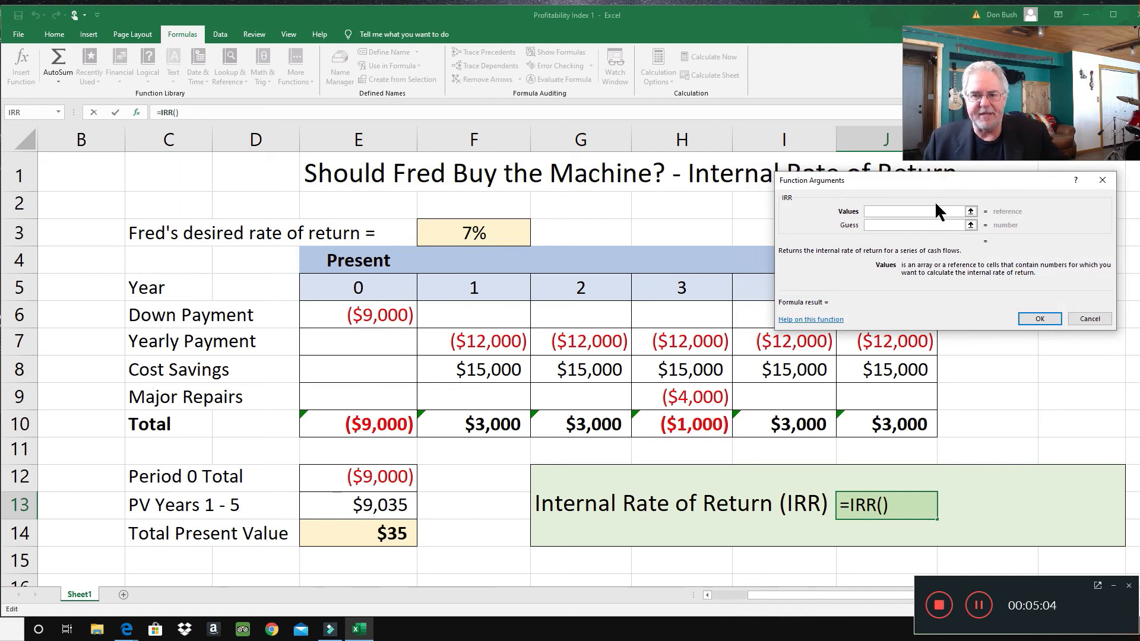
pyautogui.moveTo(359, 424); pyautogui.dragTo(884, 423)
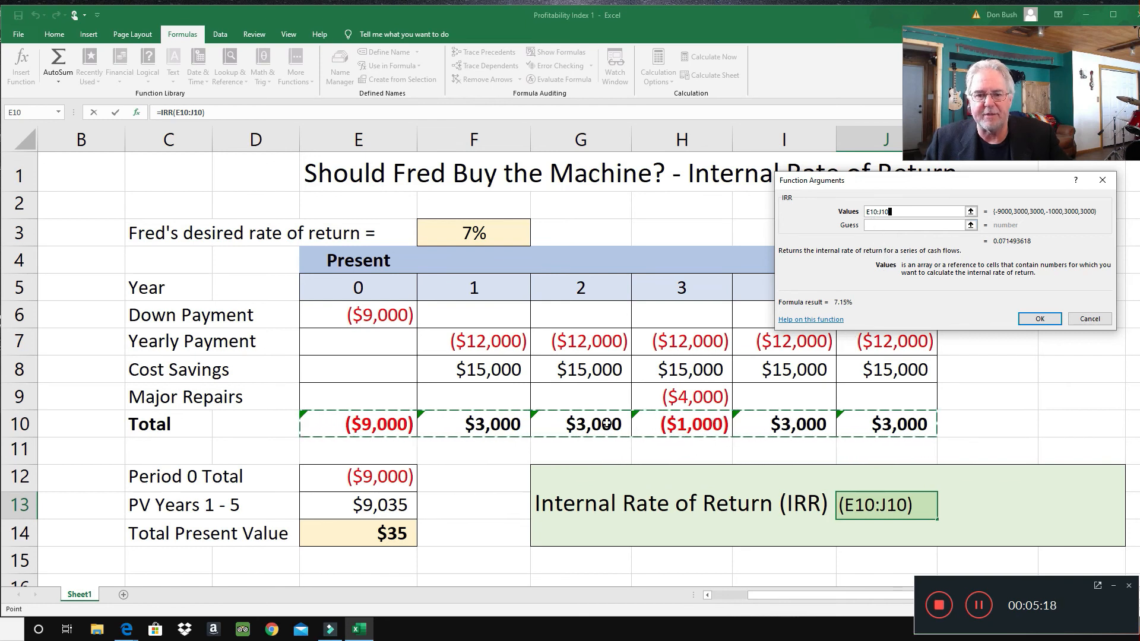
pyautogui.click(882, 225)
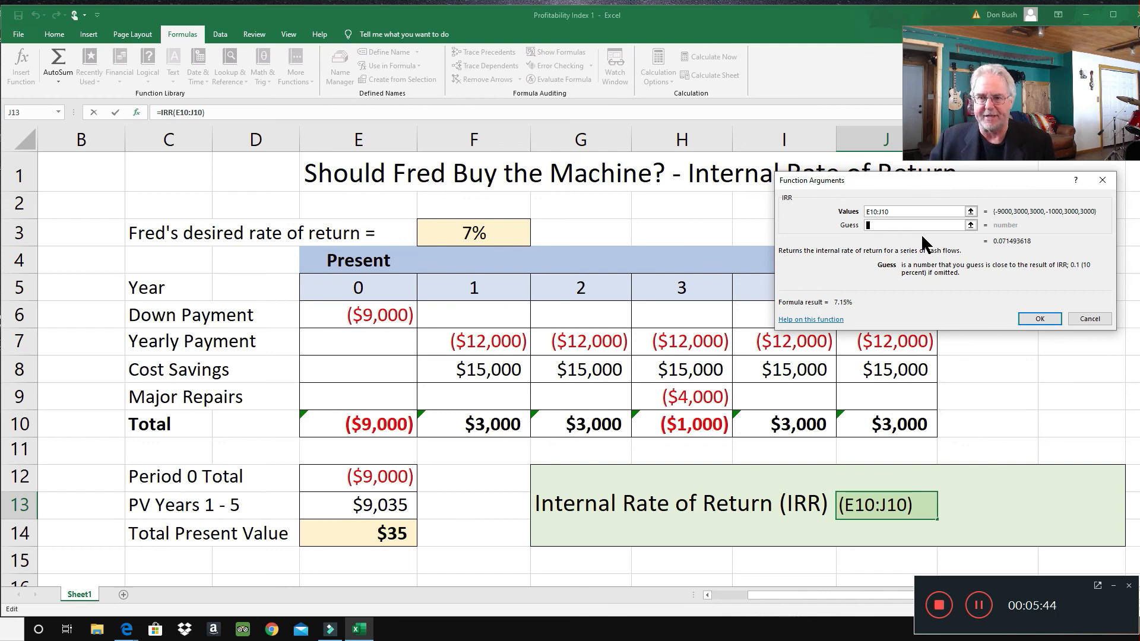
pyautogui.click(1045, 313)
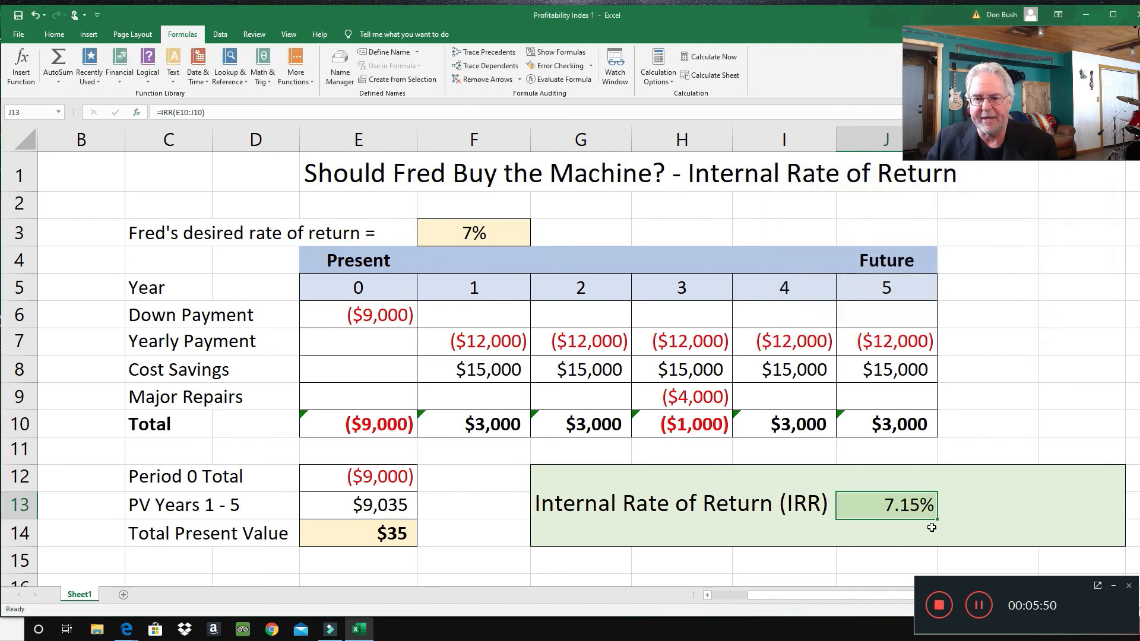